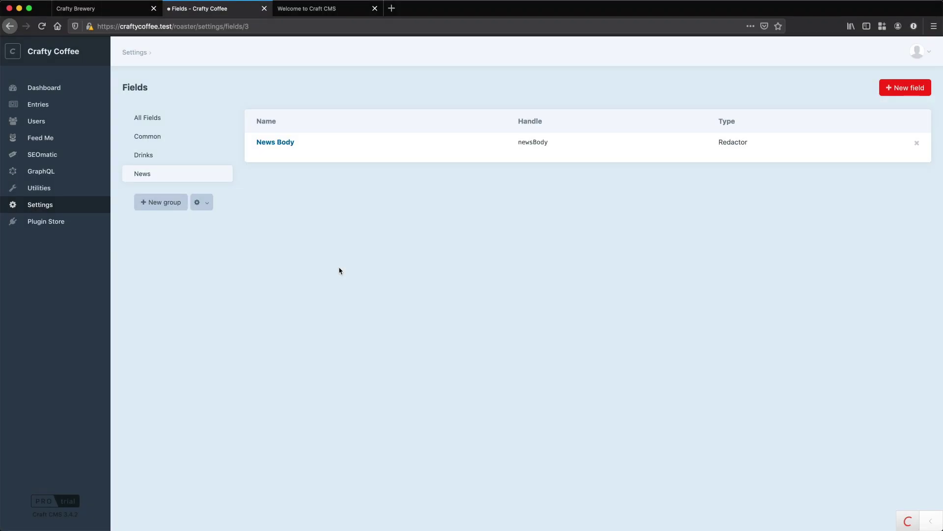
Start a new Drinks entry from the Entries page's New entry menu.
{"action": "left_click", "coordinate": [44, 103]}
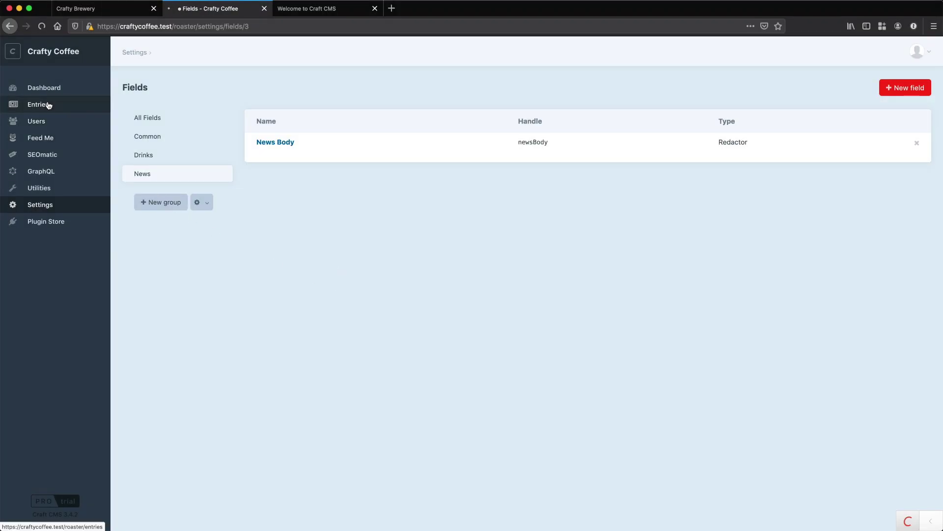
{"action": "left_click", "coordinate": [919, 88]}
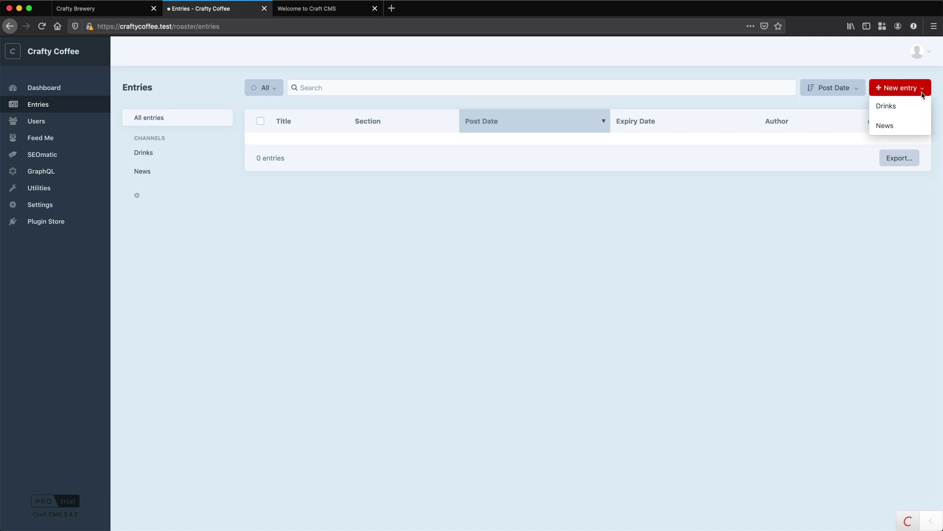
{"action": "left_click", "coordinate": [902, 105]}
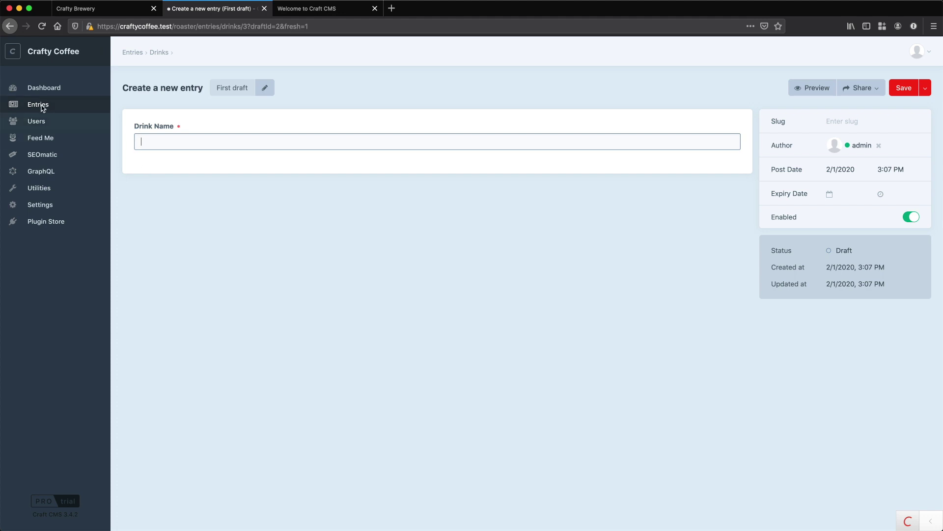
Open the Drinks entry type's settings from Settings > Sections.
{"action": "left_click", "coordinate": [47, 203]}
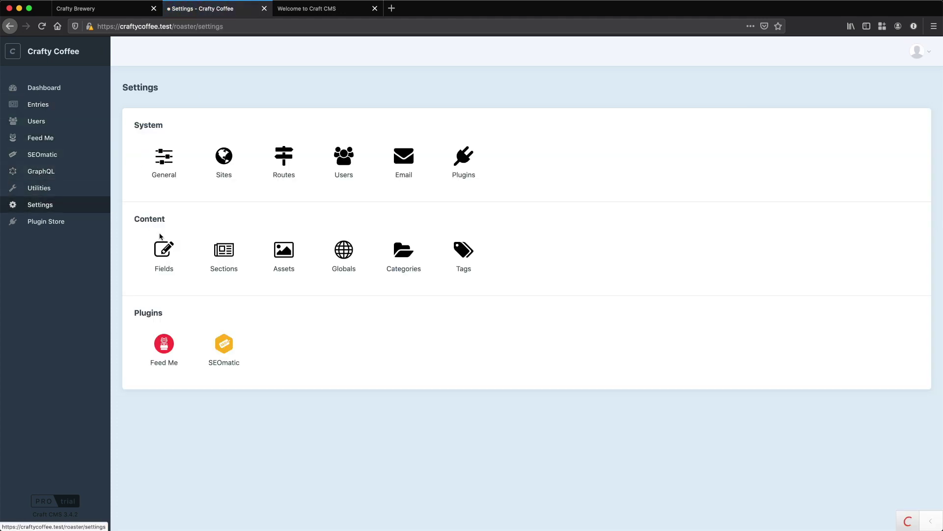
{"action": "left_click", "coordinate": [235, 266]}
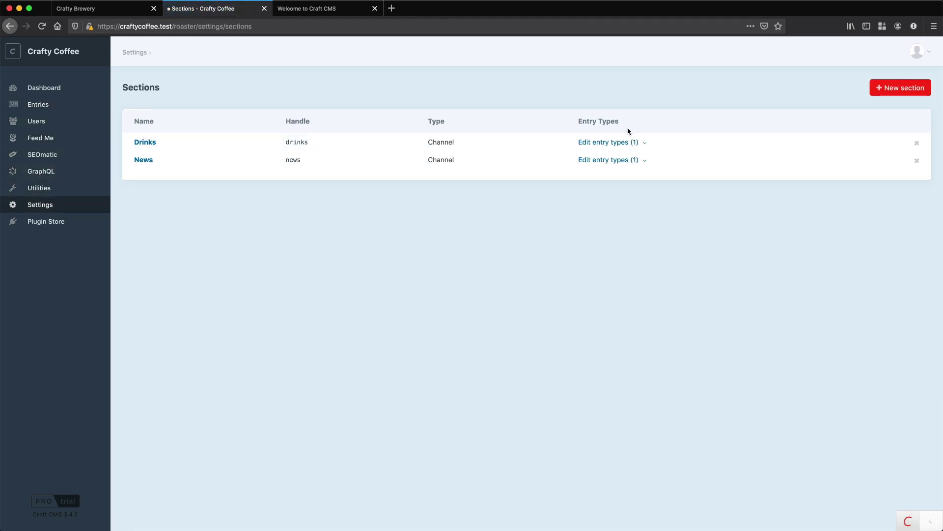
{"action": "left_click", "coordinate": [645, 143]}
{"action": "left_click", "coordinate": [655, 156]}
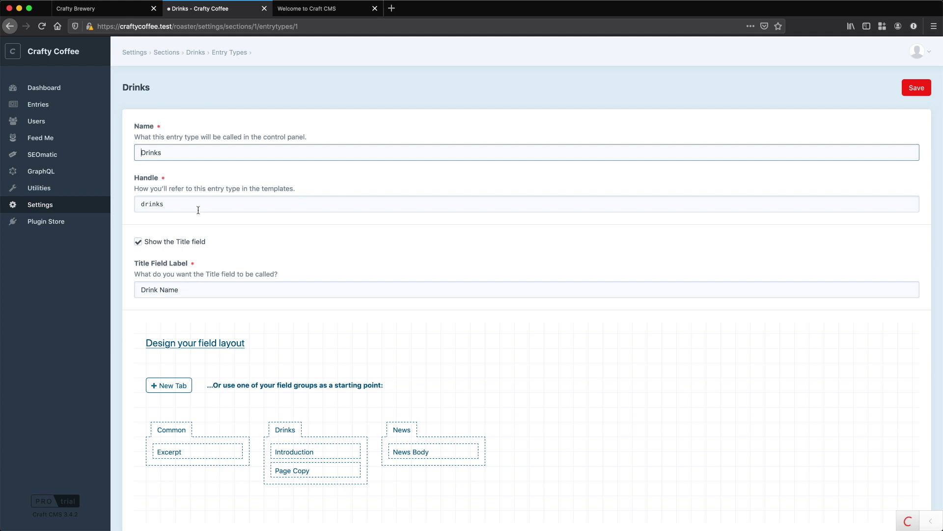
Drag the Drinks field group, with Introduction and Page Copy, into the field layout as a tab.
{"action": "triple_click", "coordinate": [163, 290]}
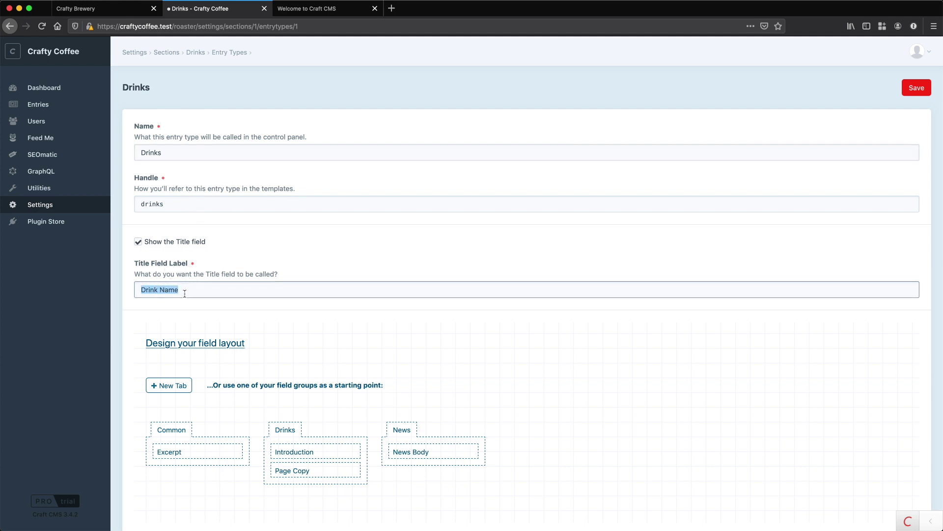
{"action": "left_click", "coordinate": [214, 325]}
{"action": "scroll", "coordinate": [414, 361], "scroll_direction": "down", "scroll_amount": 1}
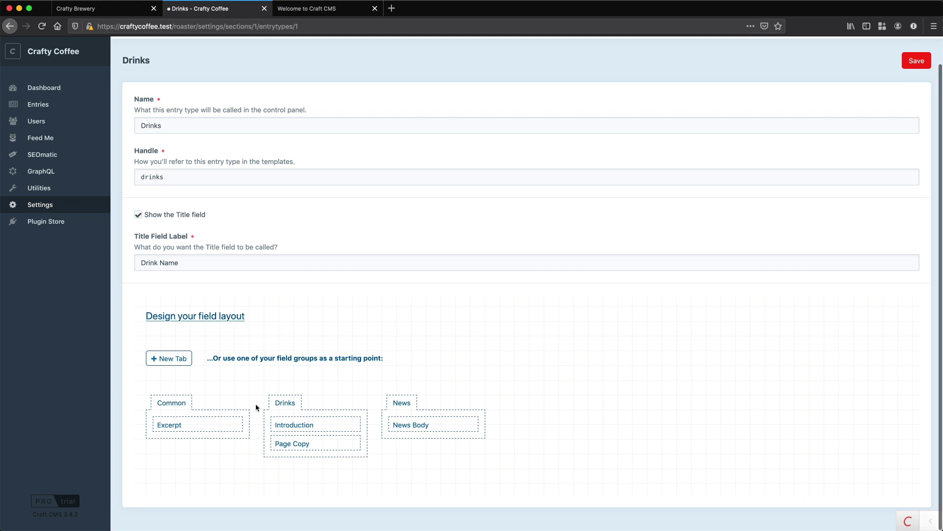
{"action": "left_click_drag", "start_coordinate": [283, 407], "coordinate": [163, 347]}
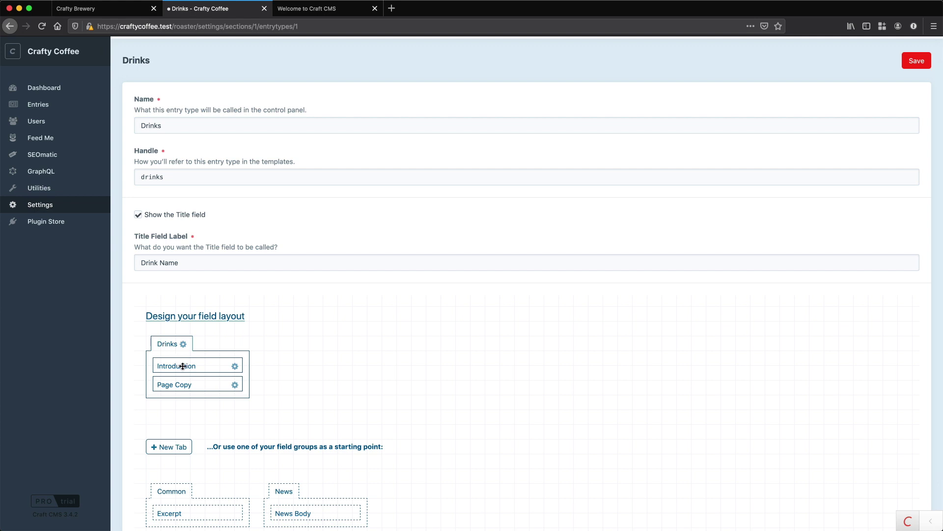
{"action": "scroll", "coordinate": [356, 383], "scroll_direction": "down", "scroll_amount": 2}
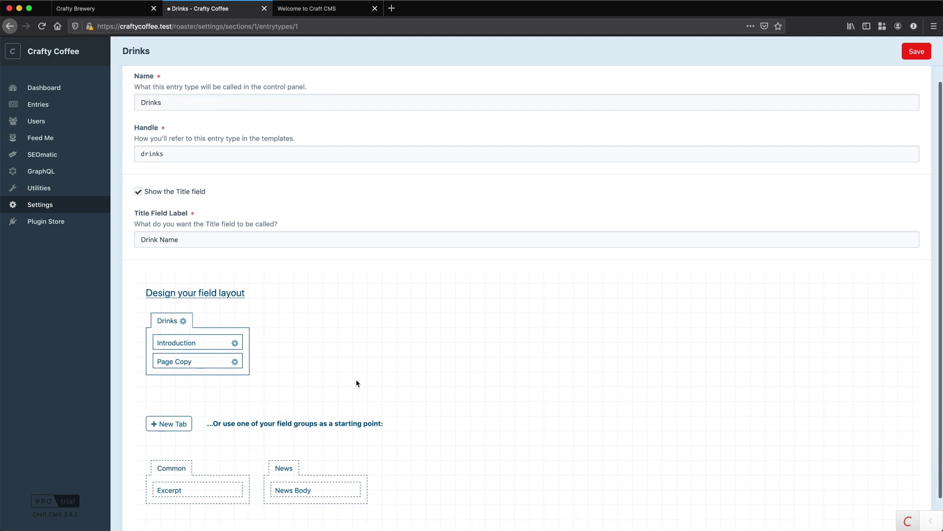
{"action": "scroll", "coordinate": [357, 382], "scroll_direction": "up", "scroll_amount": 2}
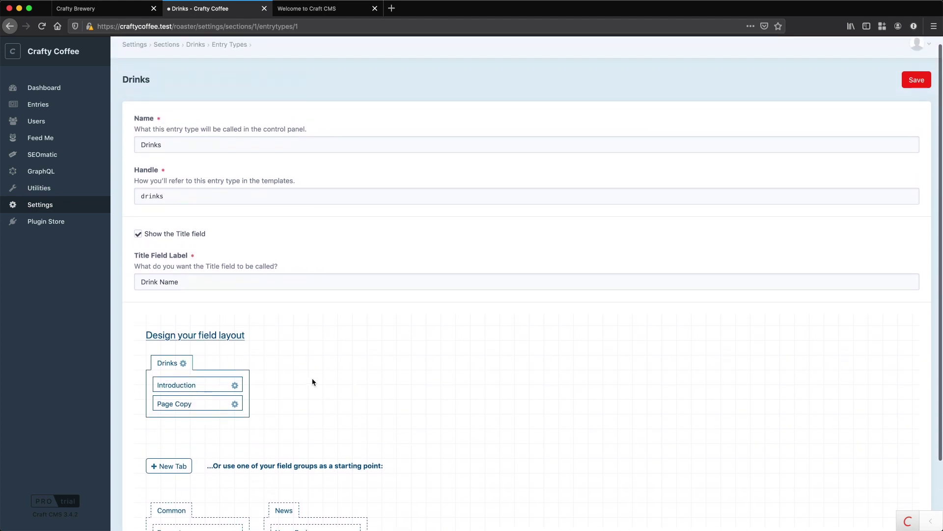
Rename the Drinks layout tab to 'Drink Details'.
{"action": "left_click", "coordinate": [184, 363]}
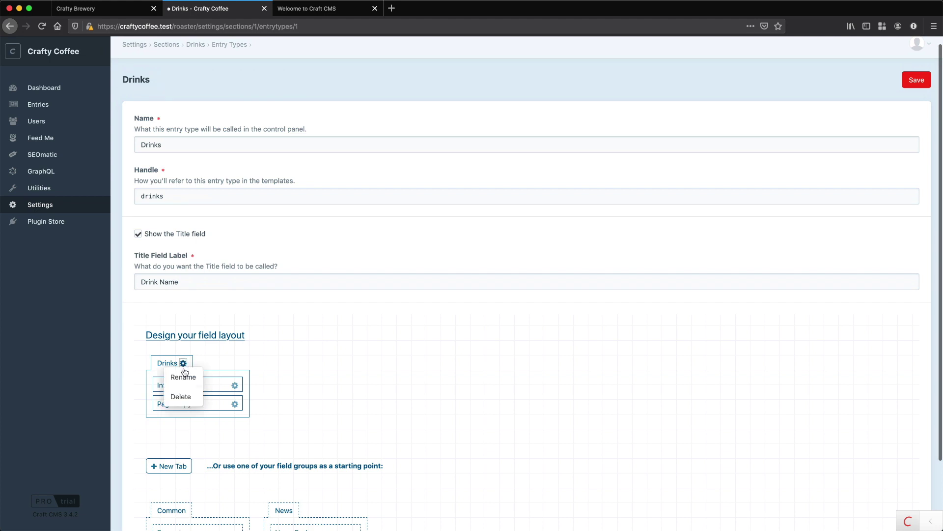
{"action": "left_click", "coordinate": [182, 377]}
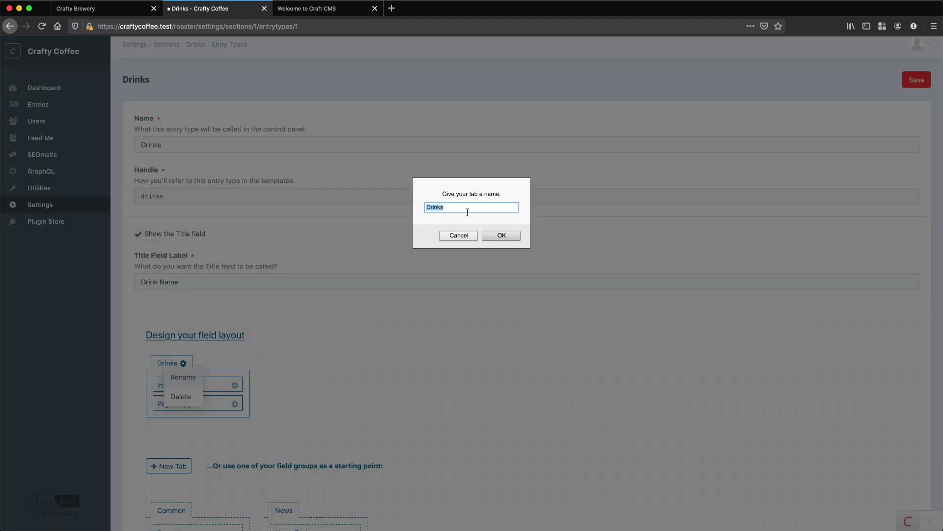
{"action": "type", "text": "Drink Details"}
{"action": "left_click", "coordinate": [503, 235]}
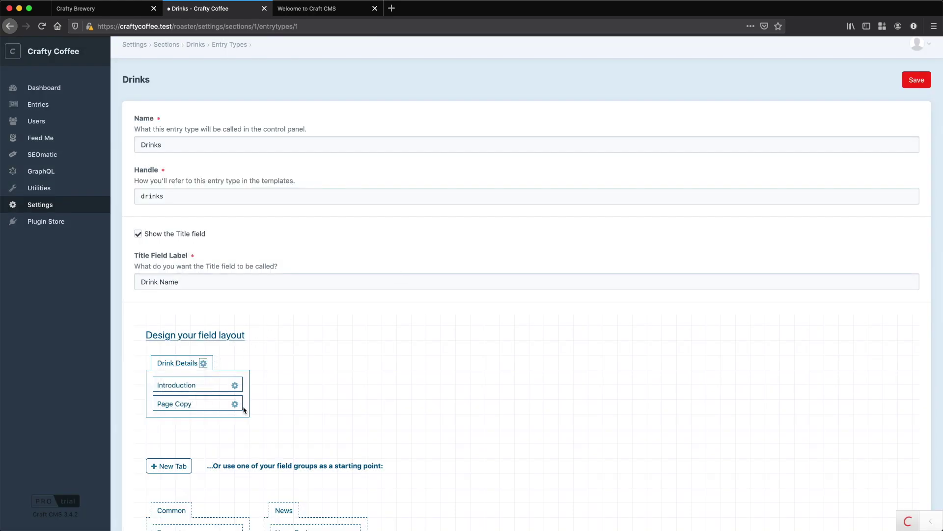
Add test layout tabs, then delete Tabs 4, 3 and 2, leaving only Drink Details.
{"action": "left_click", "coordinate": [176, 464]}
{"action": "left_click", "coordinate": [176, 465]}
{"action": "left_click", "coordinate": [176, 464]}
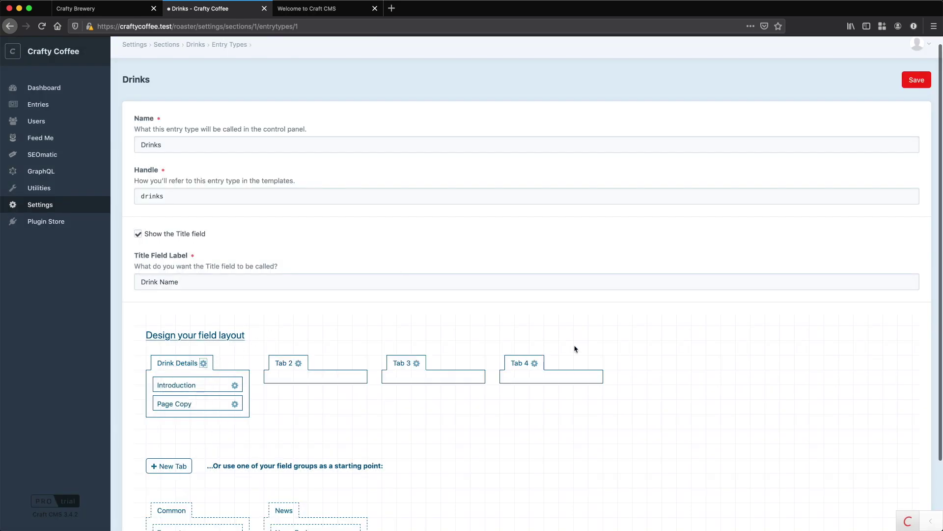
{"action": "left_click", "coordinate": [534, 363]}
{"action": "left_click", "coordinate": [536, 396]}
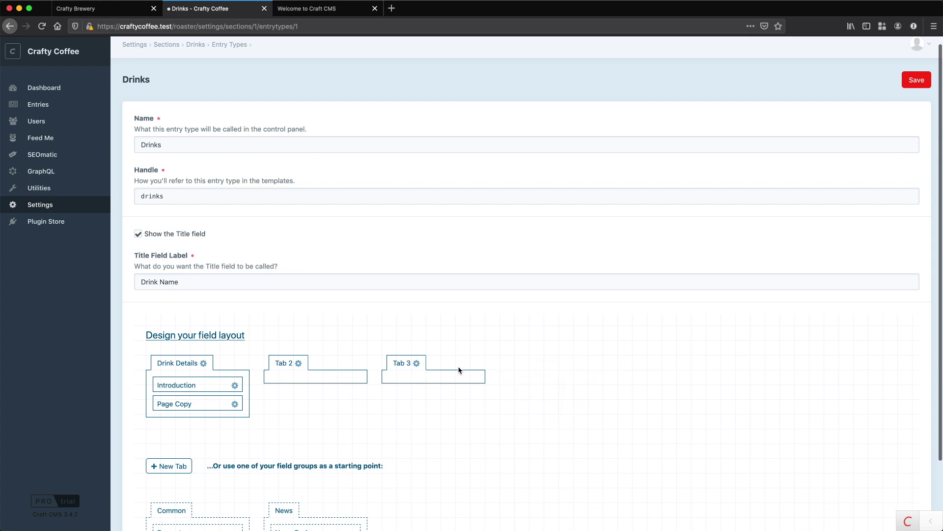
{"action": "left_click", "coordinate": [416, 363]}
{"action": "left_click", "coordinate": [412, 396]}
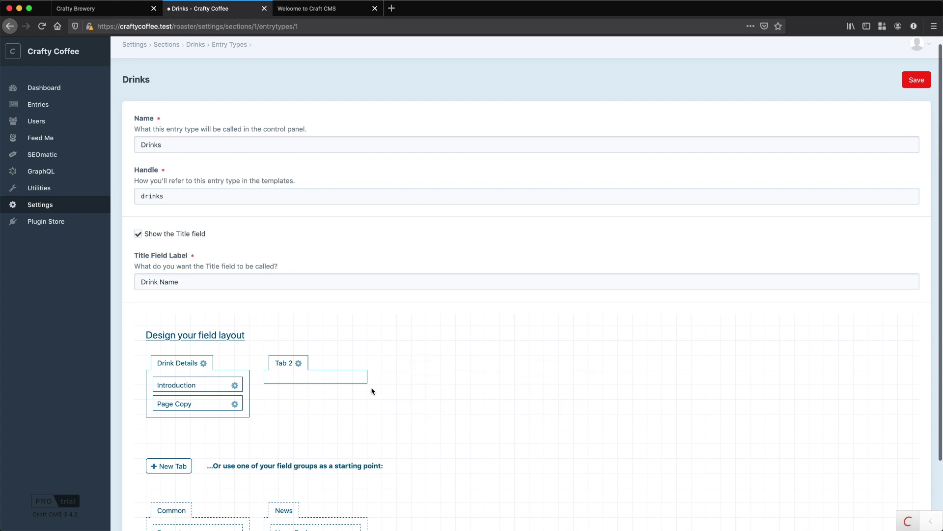
{"action": "left_click", "coordinate": [298, 362]}
{"action": "left_click", "coordinate": [295, 395]}
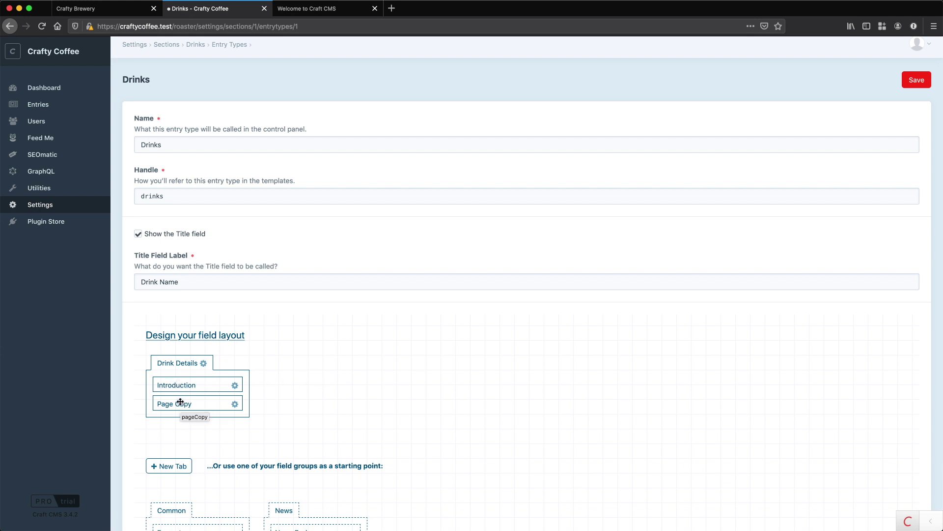
{"action": "triple_click", "coordinate": [192, 281]}
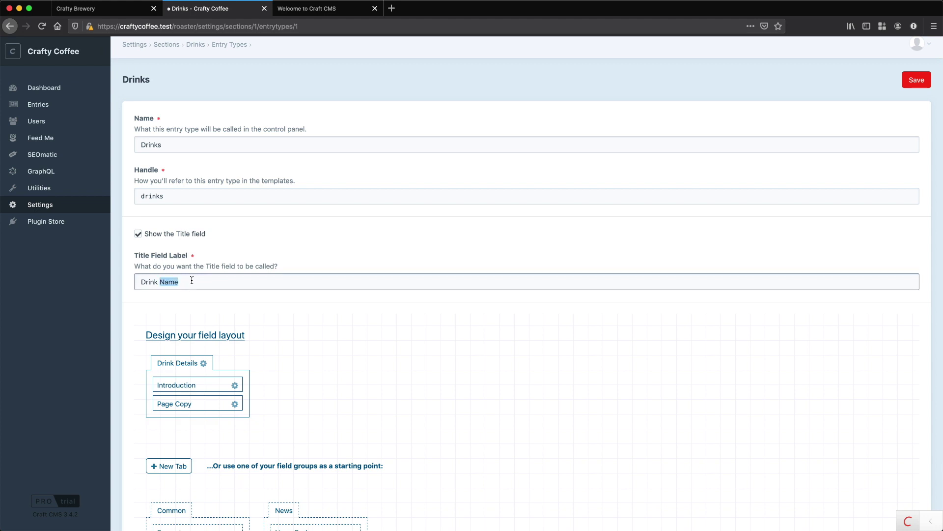
{"action": "left_click", "coordinate": [339, 326]}
Save the Drinks entry type, then start a new Drinks entry named 'Espresso'.
{"action": "left_click", "coordinate": [917, 80]}
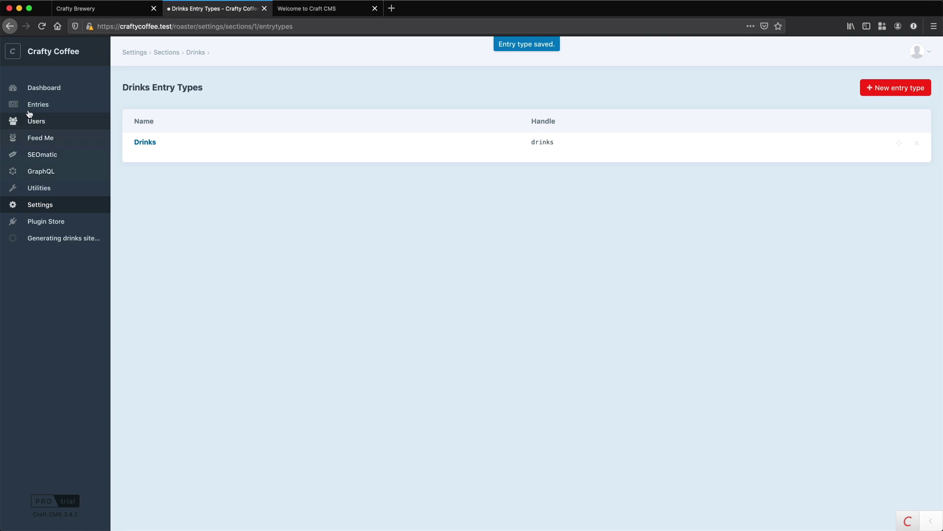
{"action": "left_click", "coordinate": [34, 109]}
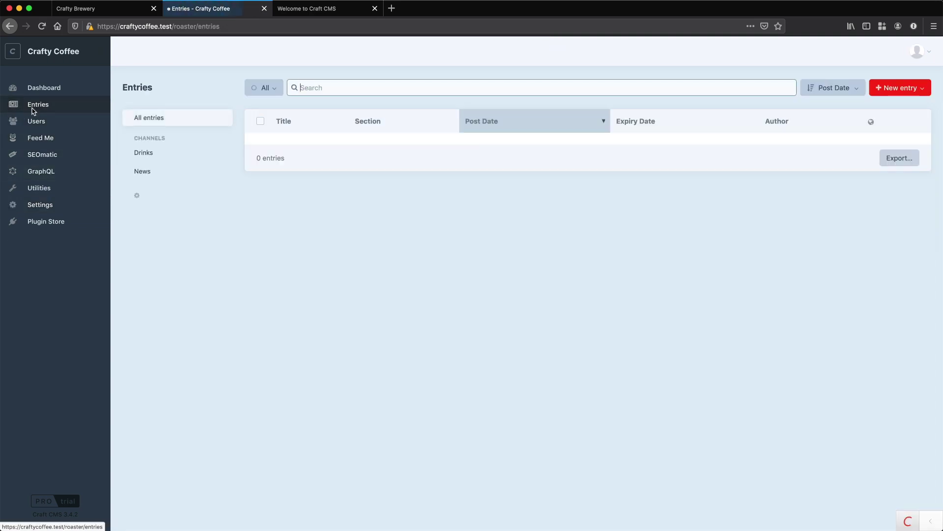
{"action": "left_click", "coordinate": [917, 95]}
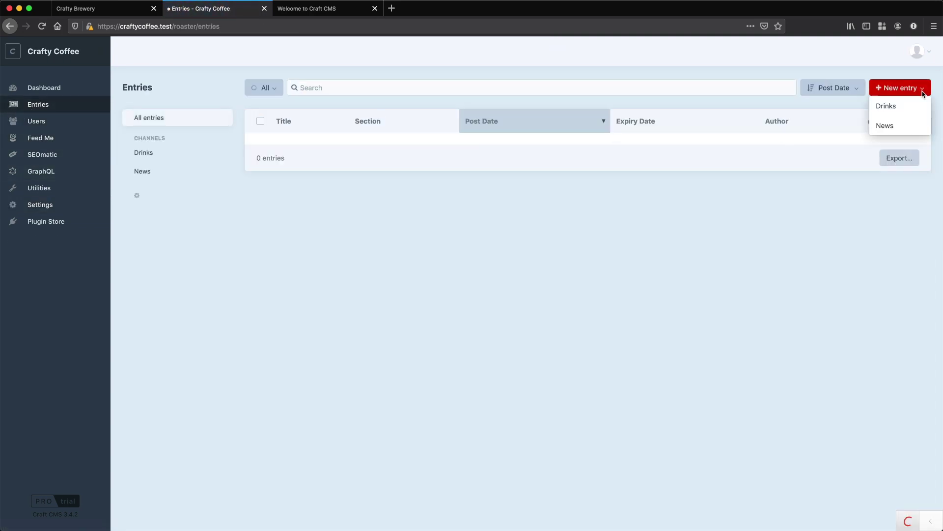
{"action": "left_click", "coordinate": [910, 113]}
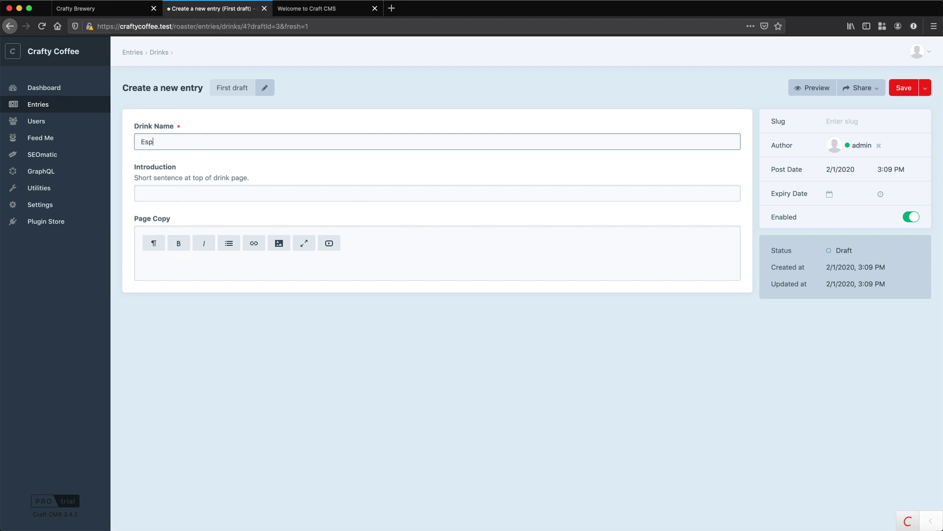
{"action": "type", "text": "Espresso"}
{"action": "key", "text": "Tab"}
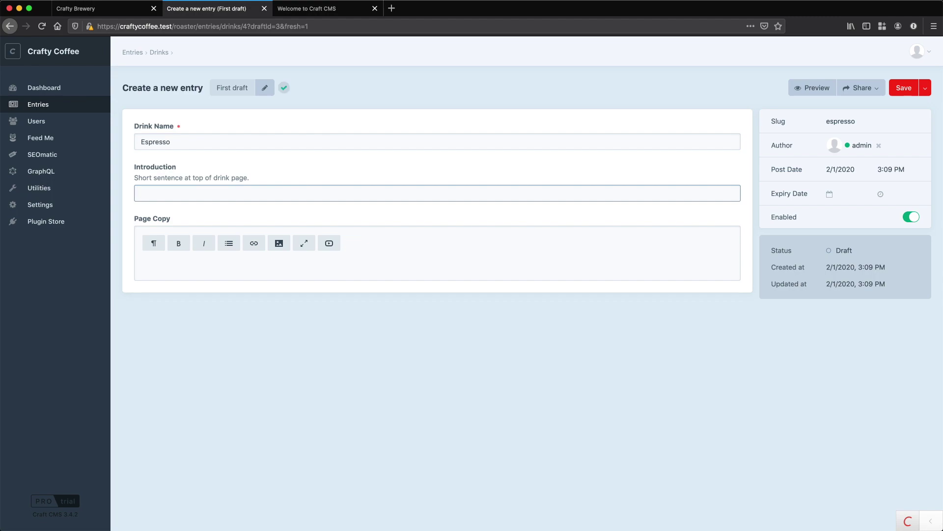
Copy the static news page's lede into Espresso's Introduction field.
{"action": "left_click", "coordinate": [102, 10]}
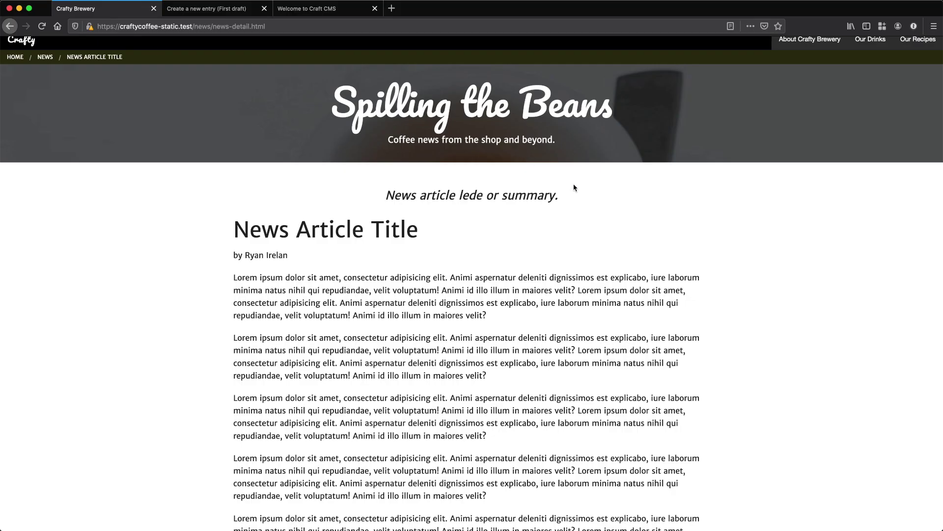
{"action": "left_click_drag", "start_coordinate": [573, 195], "coordinate": [385, 195]}
{"action": "key", "text": "super+c"}
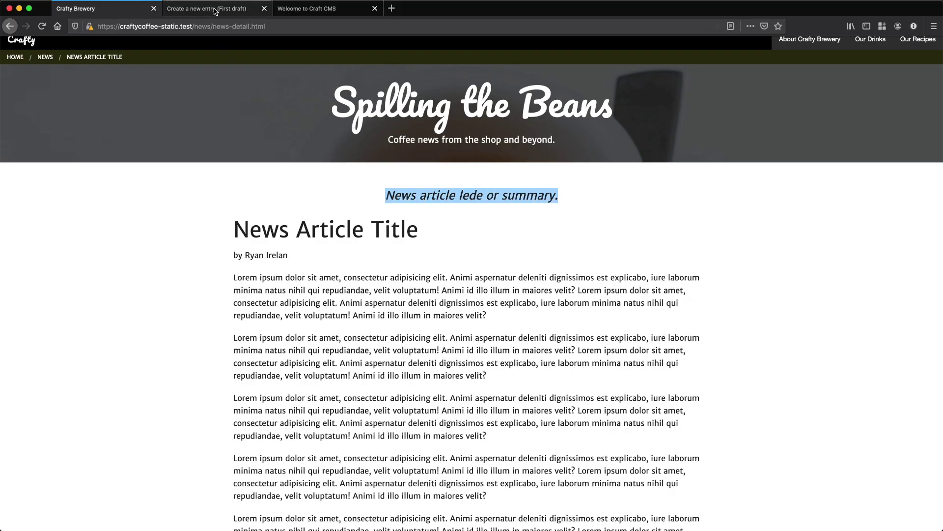
{"action": "left_click", "coordinate": [214, 9]}
{"action": "key", "text": "super+v"}
Copy the article's first three body paragraphs into Espresso's Page Copy.
{"action": "left_click", "coordinate": [200, 257]}
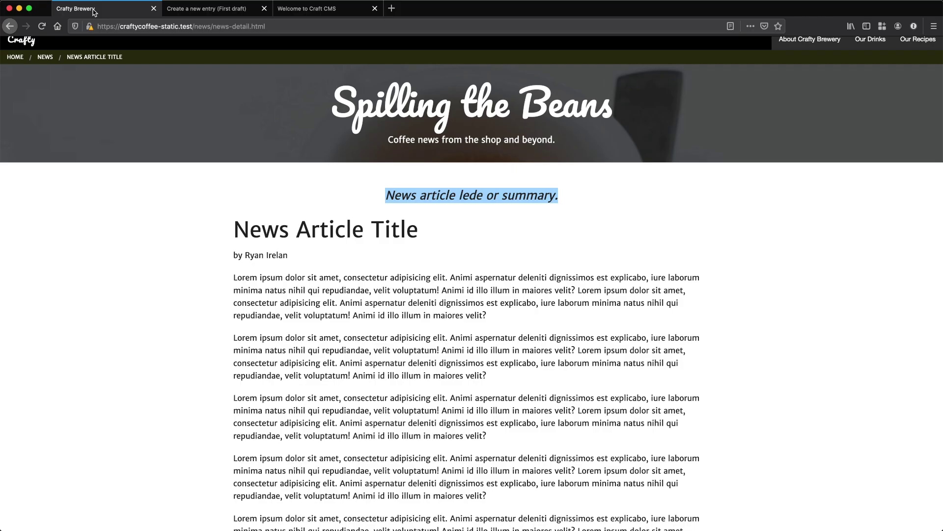
{"action": "left_click", "coordinate": [93, 10]}
{"action": "left_click_drag", "start_coordinate": [232, 274], "coordinate": [504, 437]}
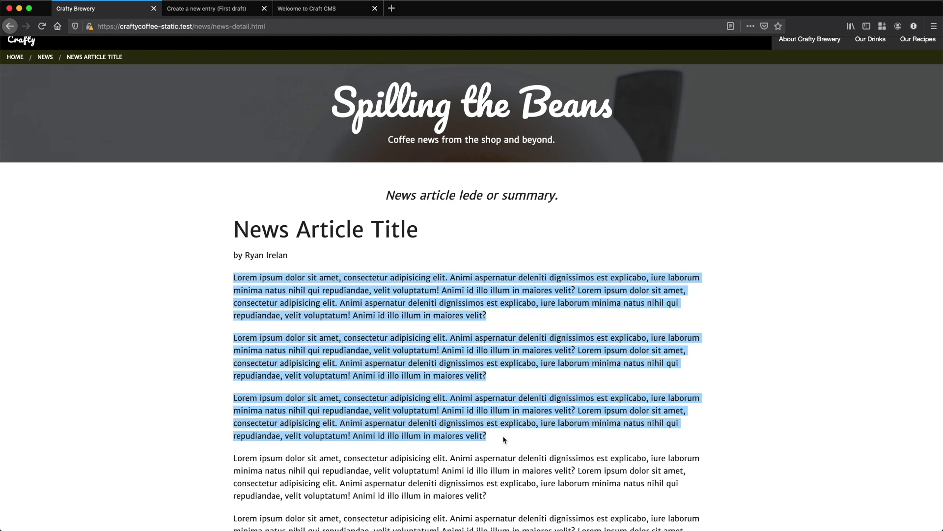
{"action": "key", "text": "super+c"}
{"action": "left_click", "coordinate": [179, 8]}
{"action": "key", "text": "super+v"}
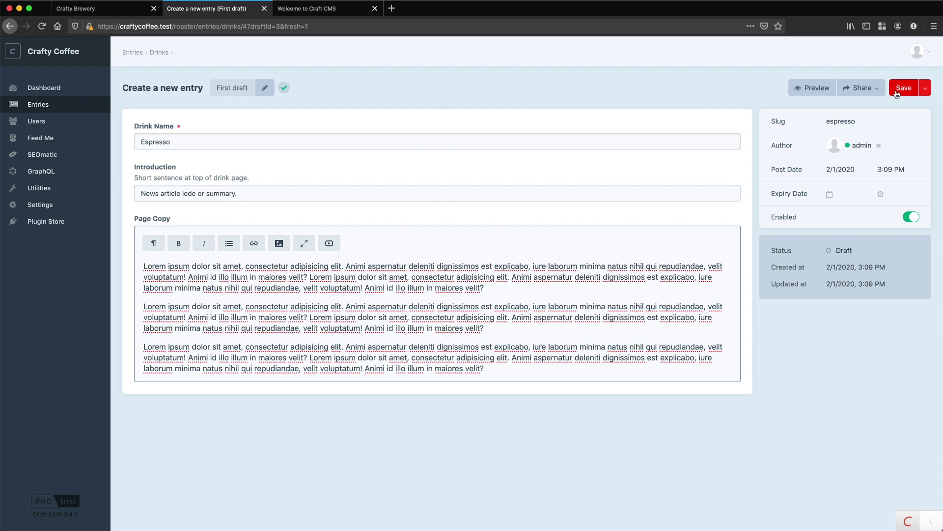
{"action": "double_click", "coordinate": [168, 142]}
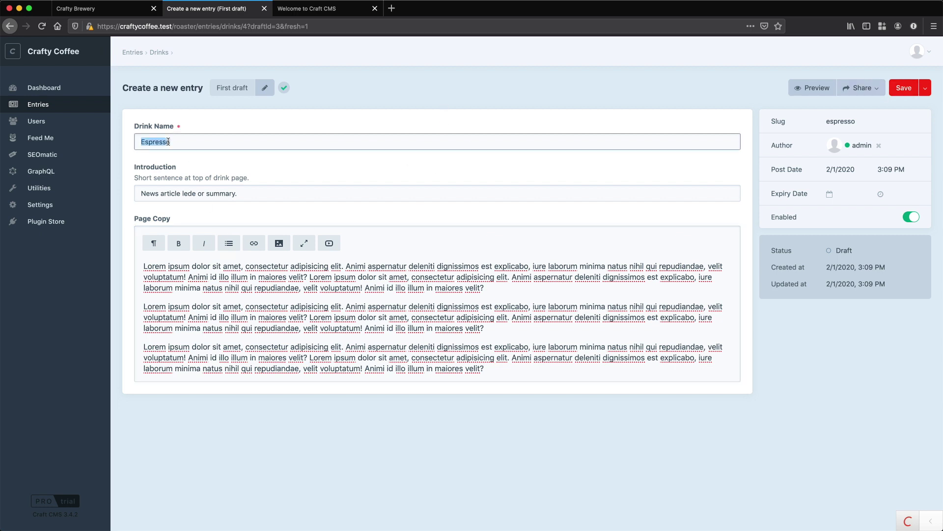
Save the Espresso entry, reopen it and check it in Live Preview.
{"action": "left_click", "coordinate": [905, 89]}
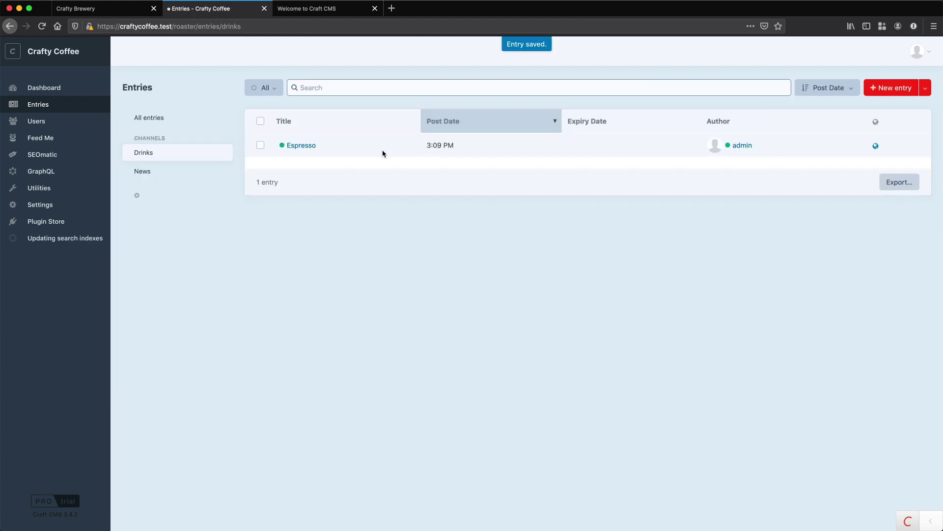
{"action": "left_click", "coordinate": [302, 146]}
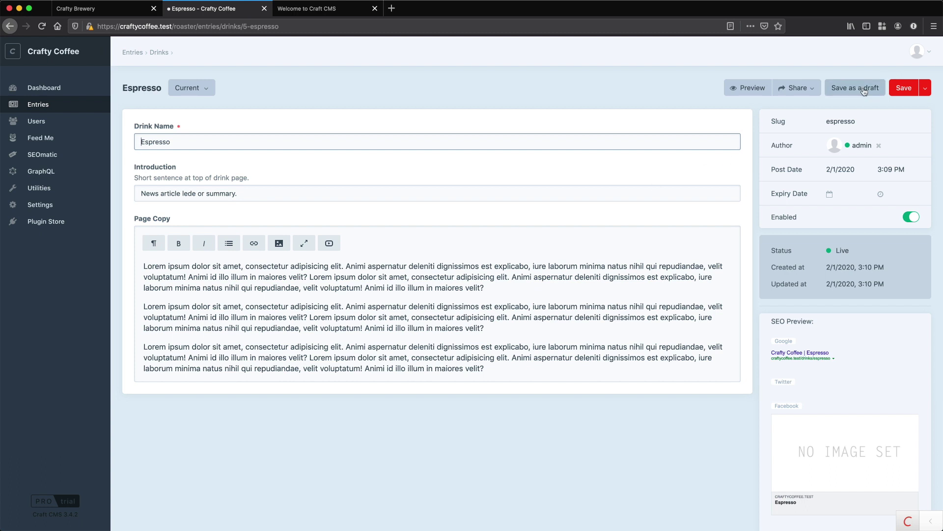
{"action": "left_click", "coordinate": [753, 93]}
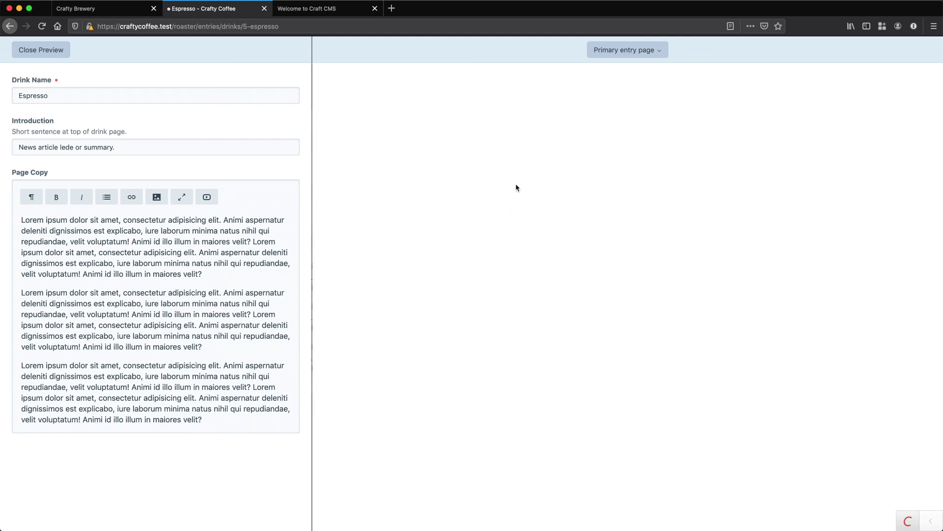
{"action": "left_click", "coordinate": [40, 49]}
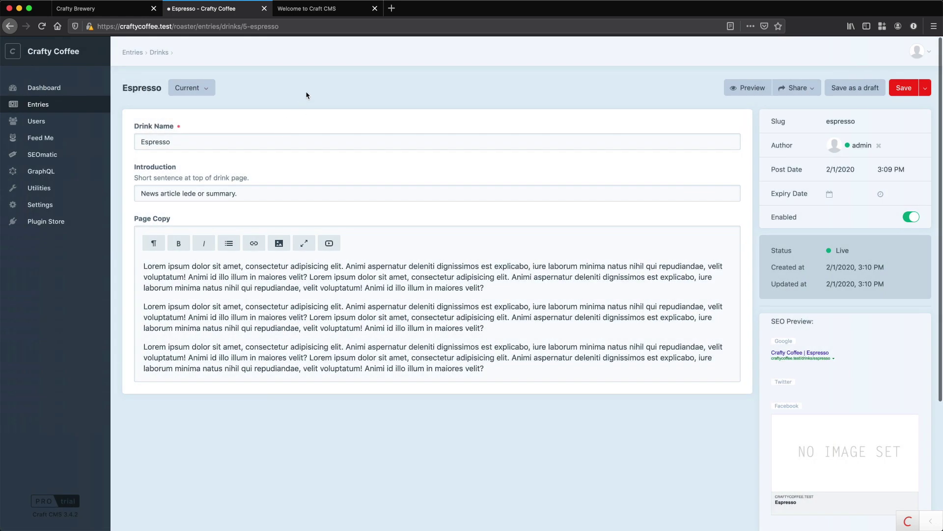
{"action": "left_click", "coordinate": [345, 335]}
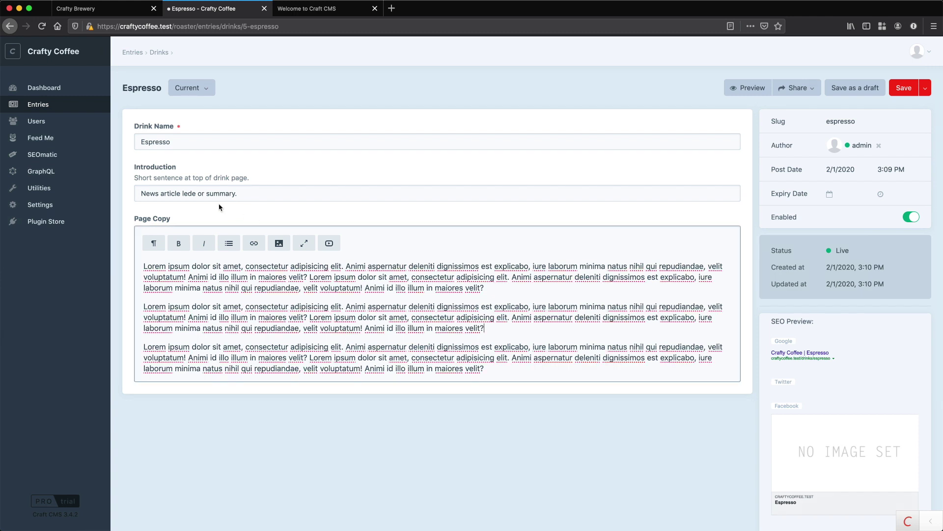
Start a News entry, then open the News entry type's settings via Settings > Sections.
{"action": "left_click", "coordinate": [50, 106]}
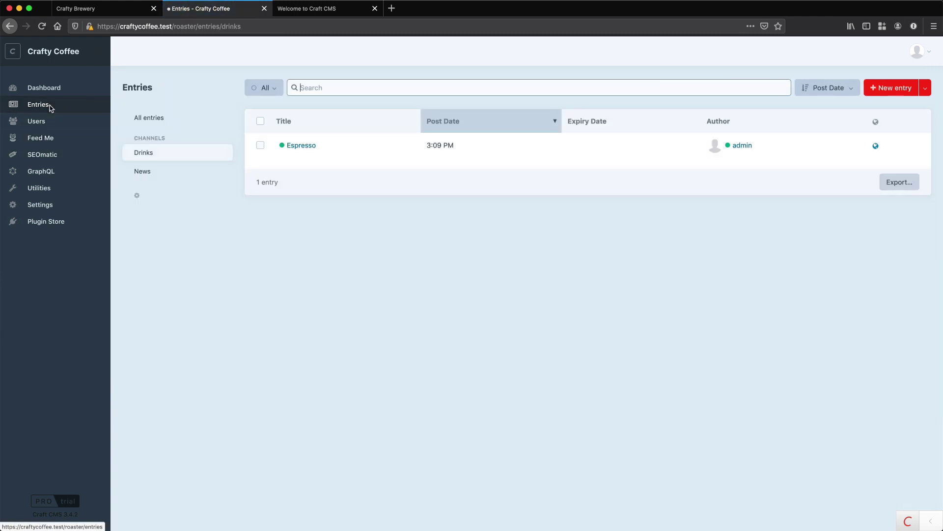
{"action": "left_click", "coordinate": [153, 170]}
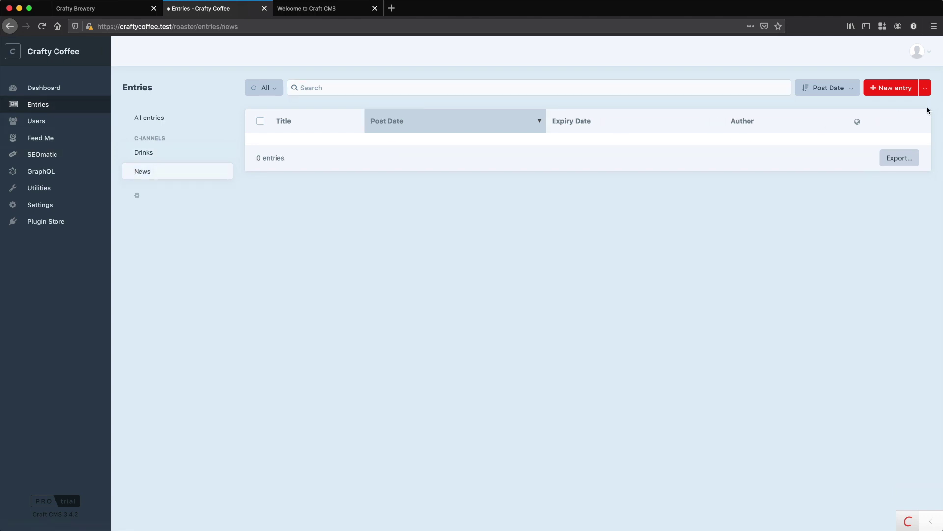
{"action": "left_click", "coordinate": [902, 93]}
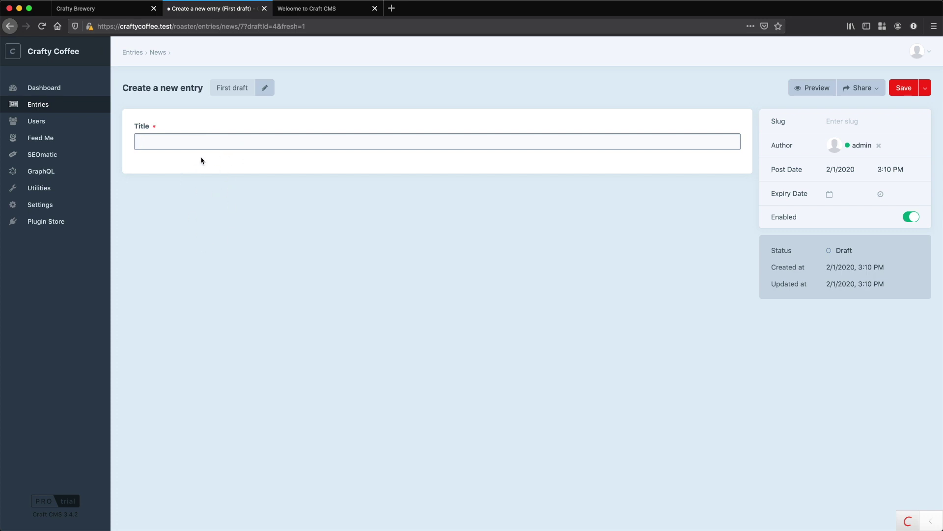
{"action": "left_click", "coordinate": [48, 205]}
{"action": "left_click", "coordinate": [222, 256]}
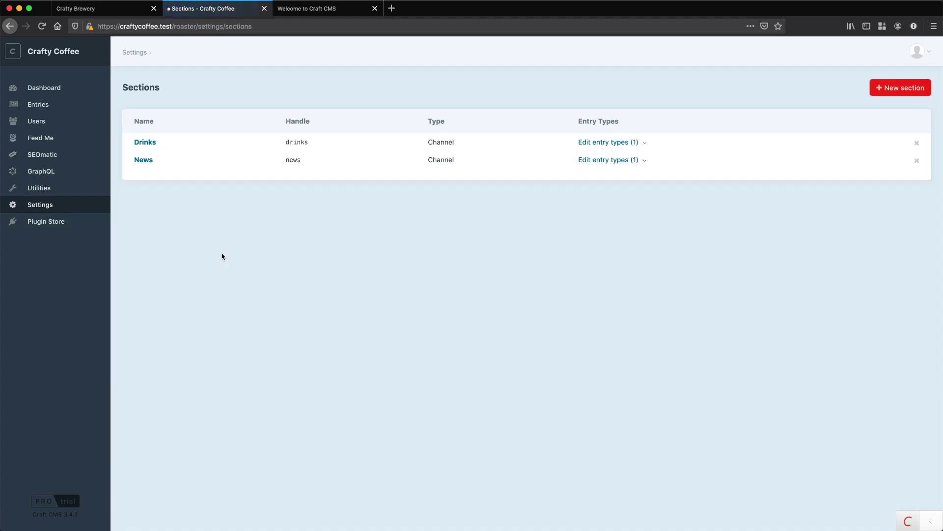
{"action": "left_click", "coordinate": [645, 161]}
{"action": "left_click", "coordinate": [649, 173]}
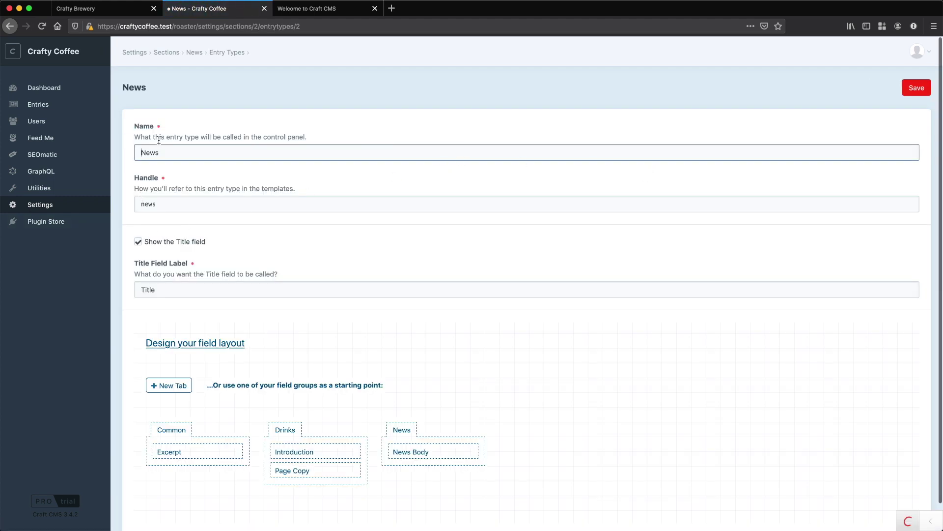
Label the title 'Headline', add a News tab with Excerpt and News Body, and save.
{"action": "double_click", "coordinate": [155, 290]}
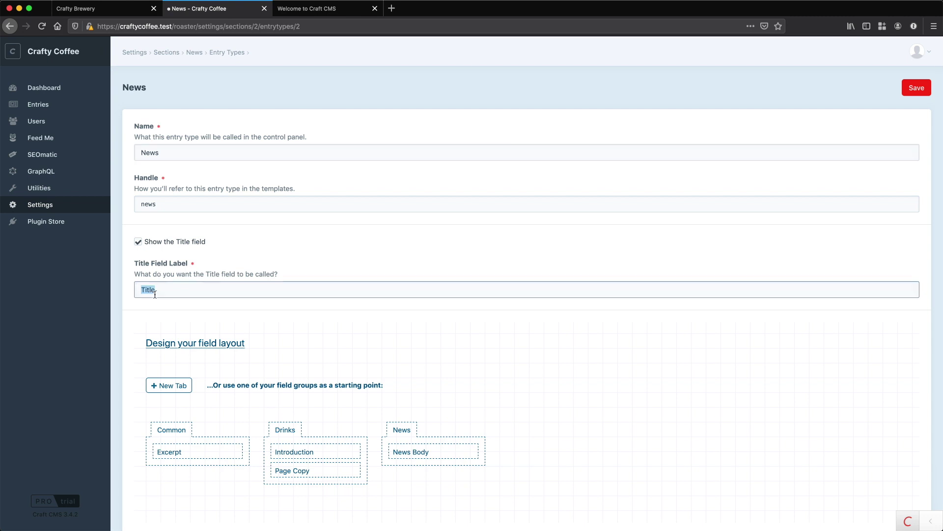
{"action": "type", "text": "Headline"}
{"action": "scroll", "coordinate": [265, 320], "scroll_direction": "down", "scroll_amount": 1}
{"action": "left_click_drag", "start_coordinate": [414, 405], "coordinate": [180, 346]}
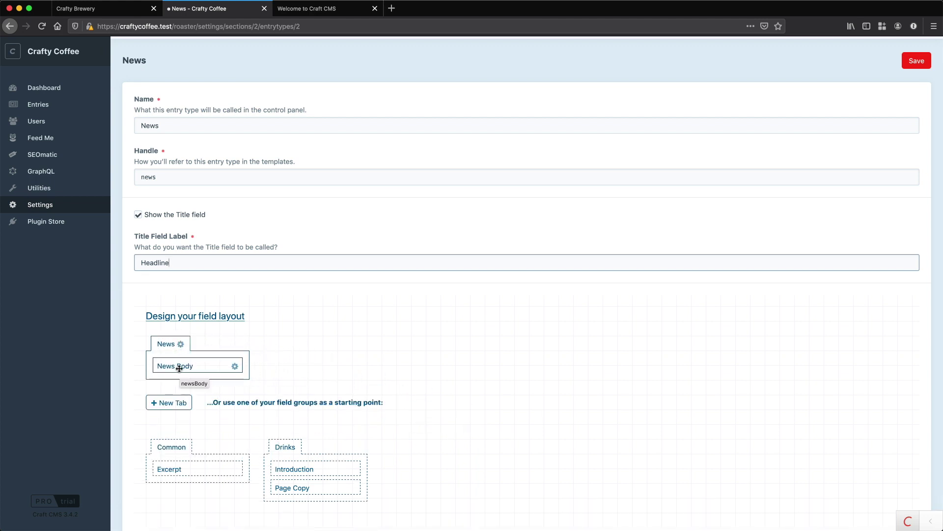
{"action": "left_click_drag", "start_coordinate": [190, 468], "coordinate": [190, 362]}
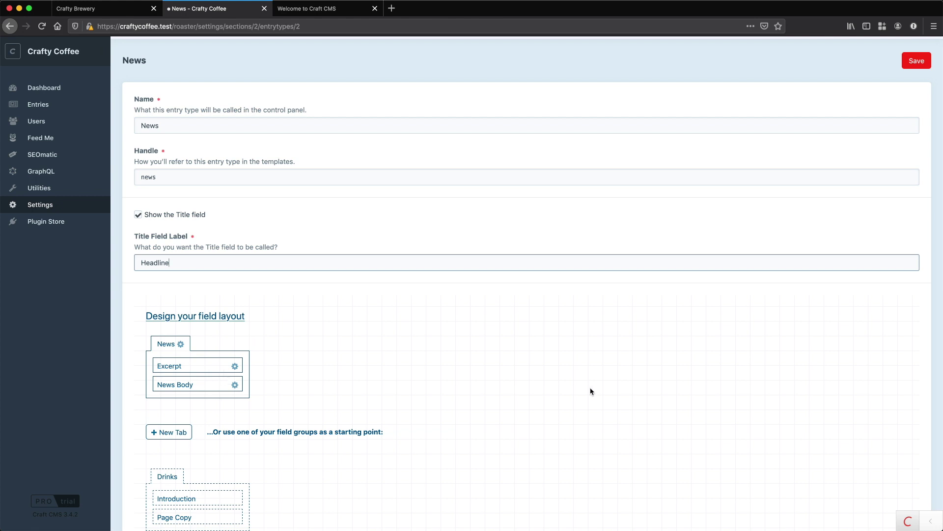
{"action": "left_click", "coordinate": [917, 61]}
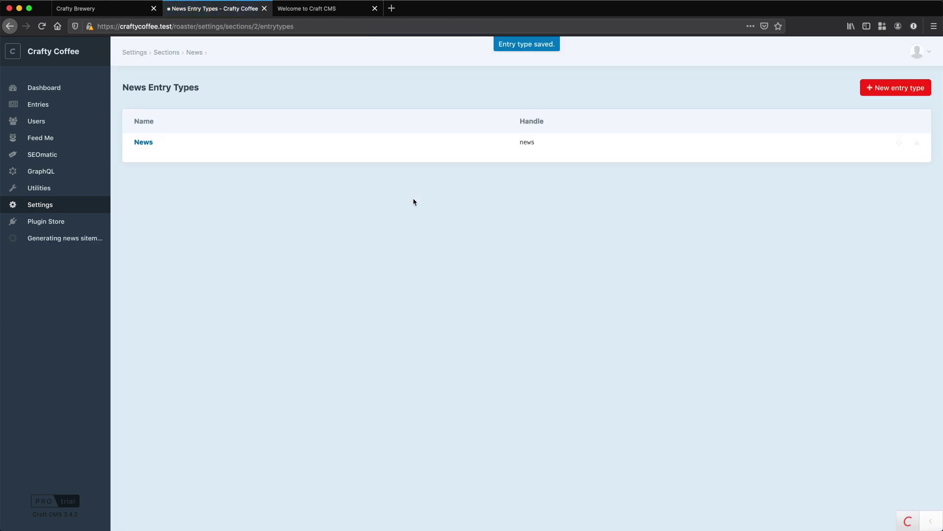
Create a new News entry headlined 'New coffee coming soon'.
{"action": "left_click", "coordinate": [39, 104]}
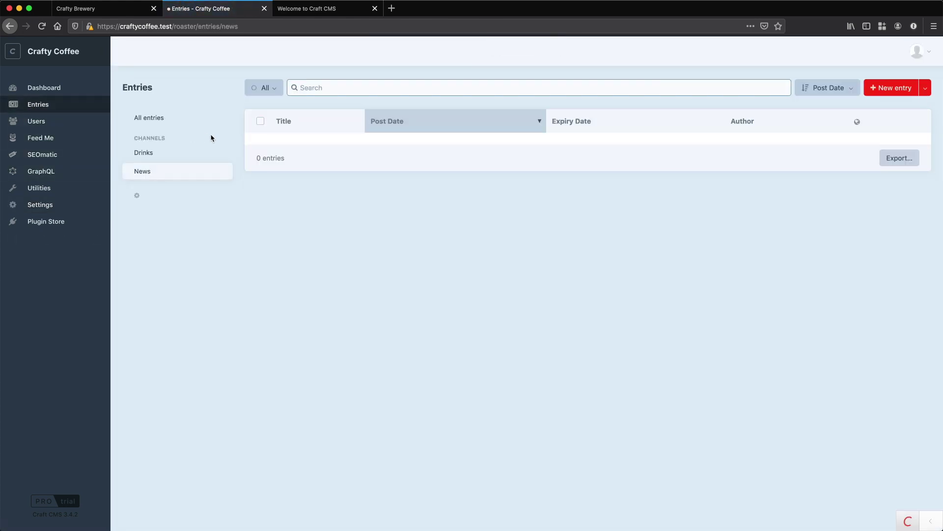
{"action": "left_click", "coordinate": [925, 88]}
{"action": "left_click", "coordinate": [913, 125]}
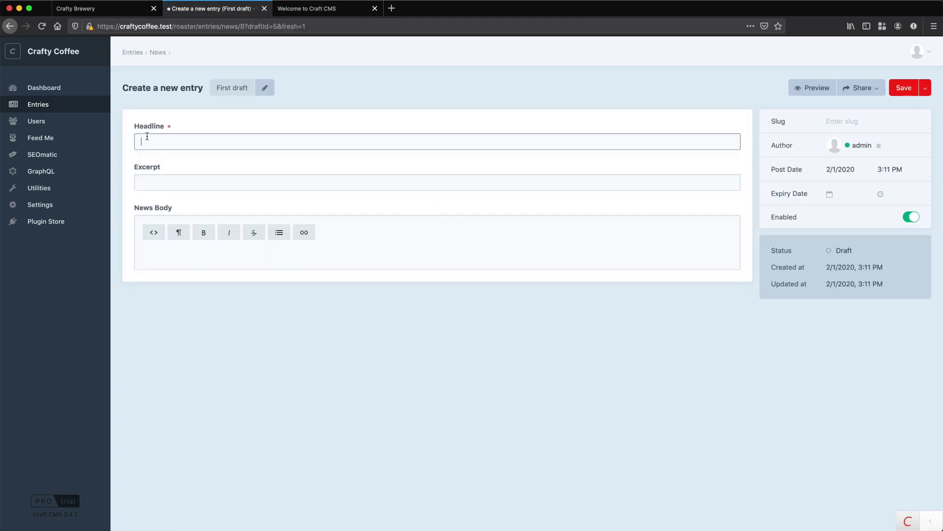
{"action": "left_click", "coordinate": [175, 185]}
{"action": "left_click", "coordinate": [171, 141]}
{"action": "type", "text": "coming soon"}
{"action": "key", "text": "Tab"}
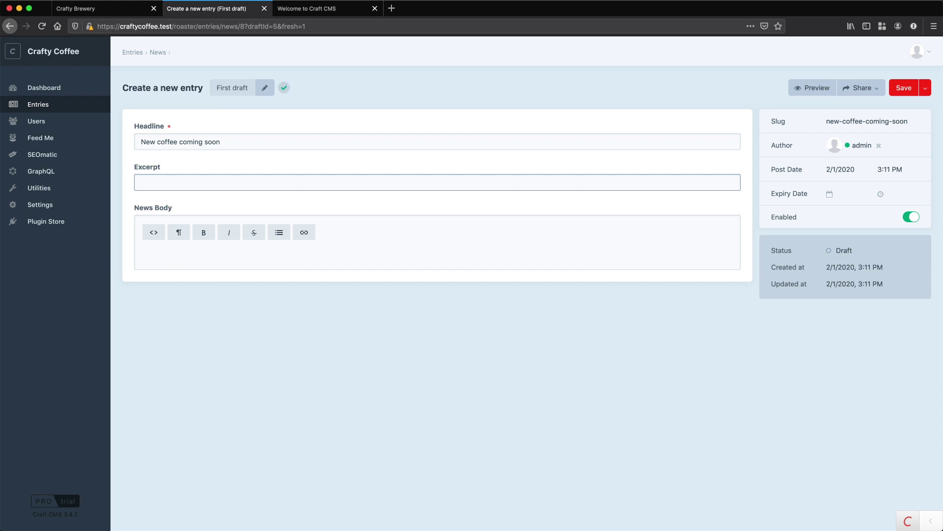
Paste the excerpt and three-paragraph News Body, then save the entry.
{"action": "key", "text": "super+v"}
{"action": "left_click", "coordinate": [155, 253]}
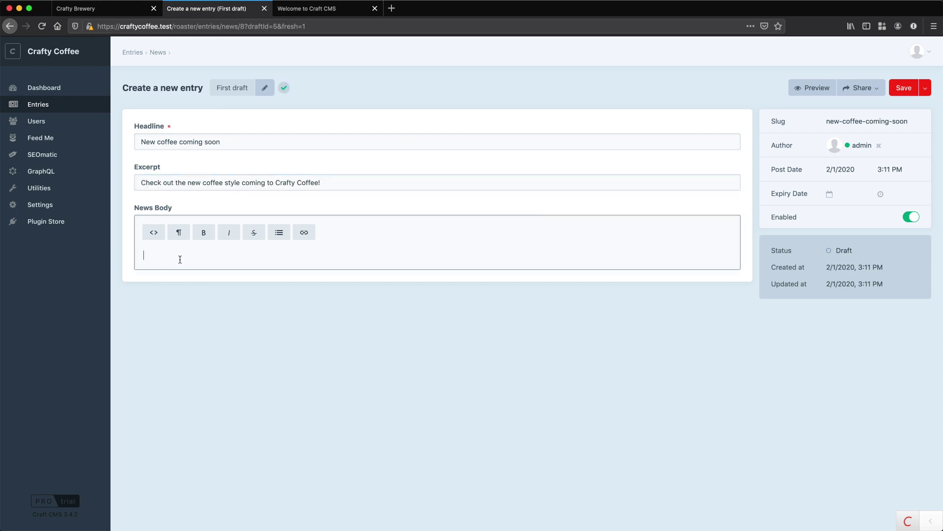
{"action": "key", "text": "super+v"}
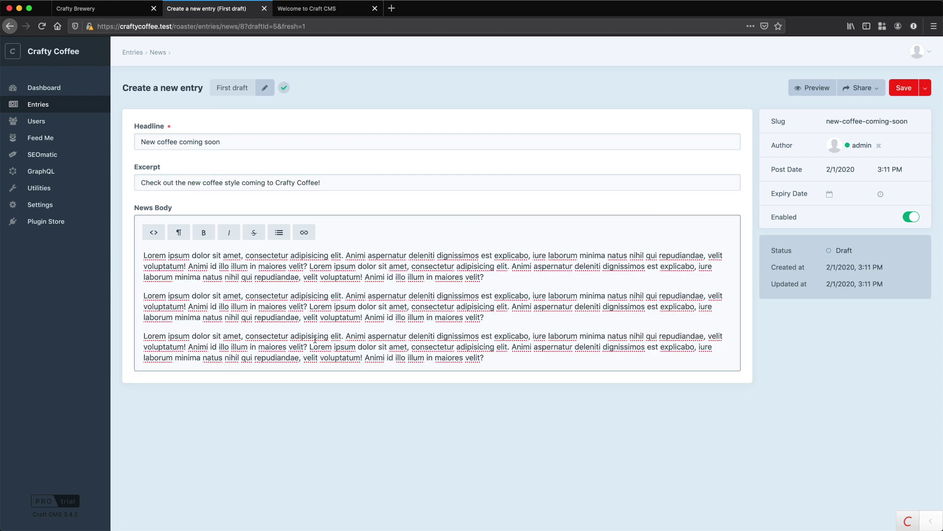
{"action": "left_click", "coordinate": [902, 89]}
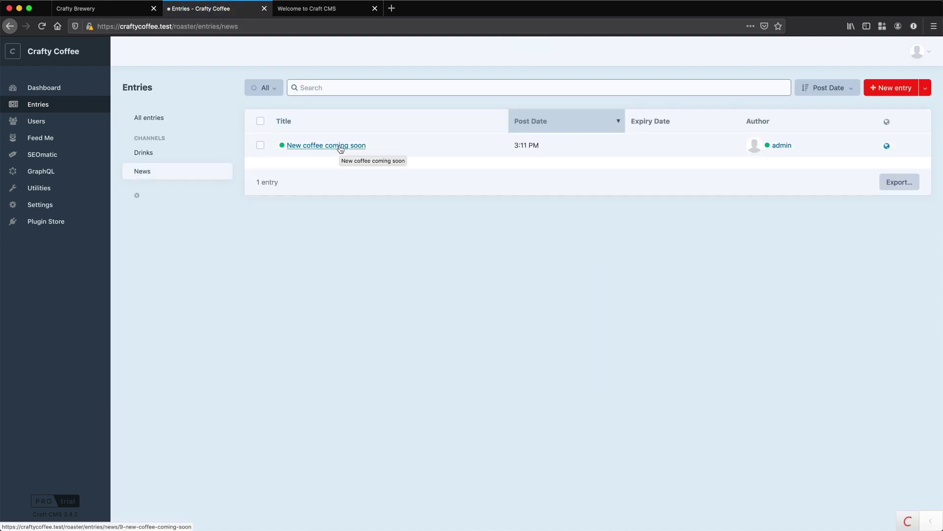
Show All entries to list both 'New coffee coming soon' and 'Espresso'.
{"action": "left_click", "coordinate": [147, 119]}
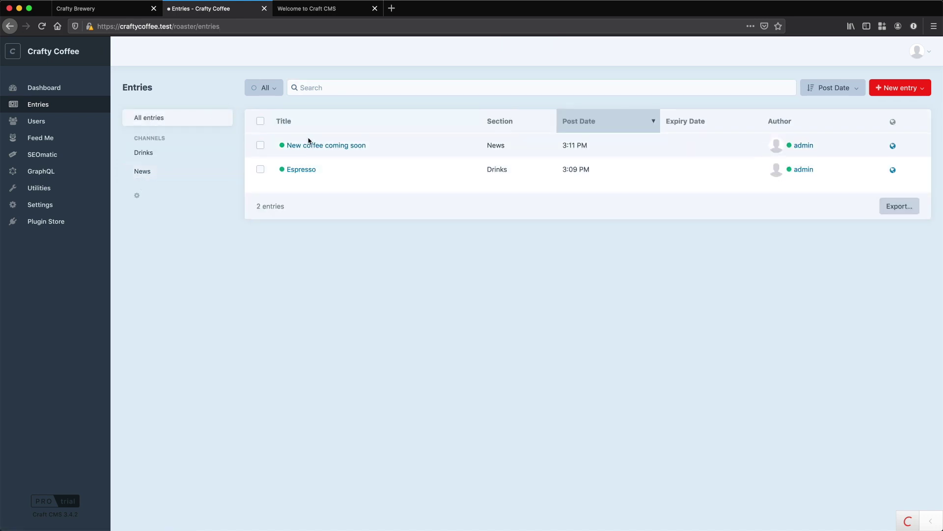